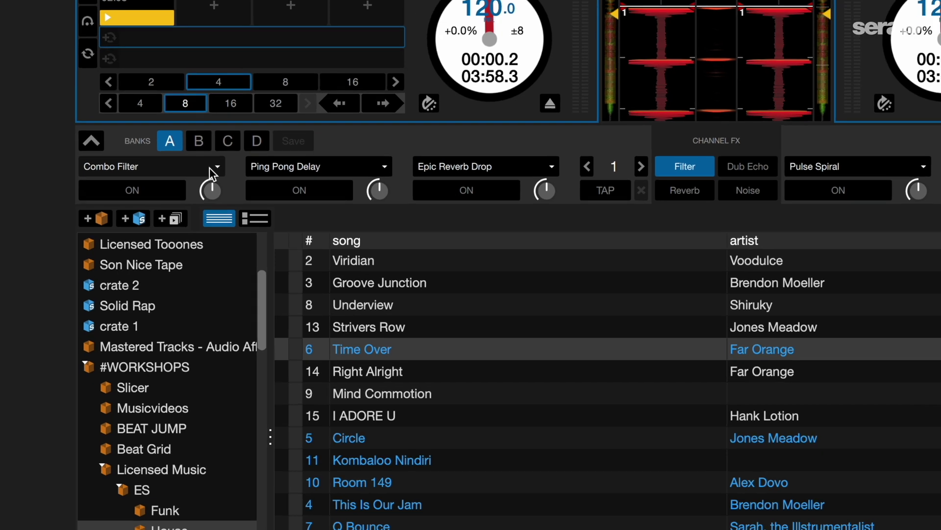
Scroll through the full effect list in the first FX slot's dropdown, twice.
{"action": "left_click", "coordinate": [212, 169]}
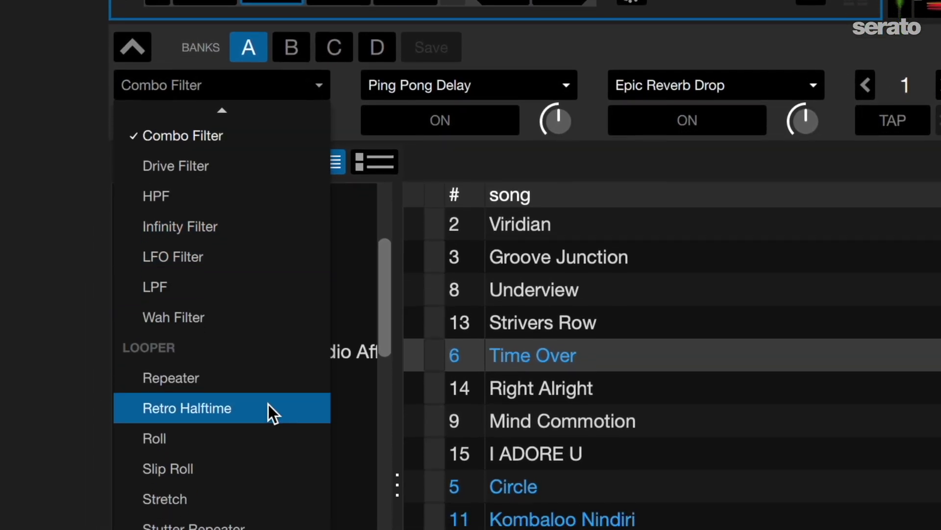
{"action": "scroll", "coordinate": [269, 404], "scroll_direction": "down", "scroll_amount": 4}
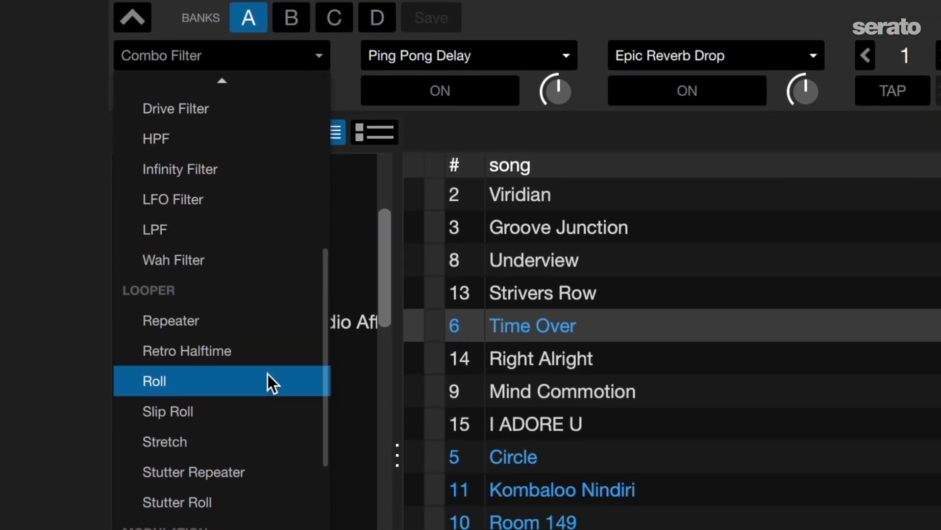
{"action": "scroll", "coordinate": [268, 304], "scroll_direction": "down", "scroll_amount": 4}
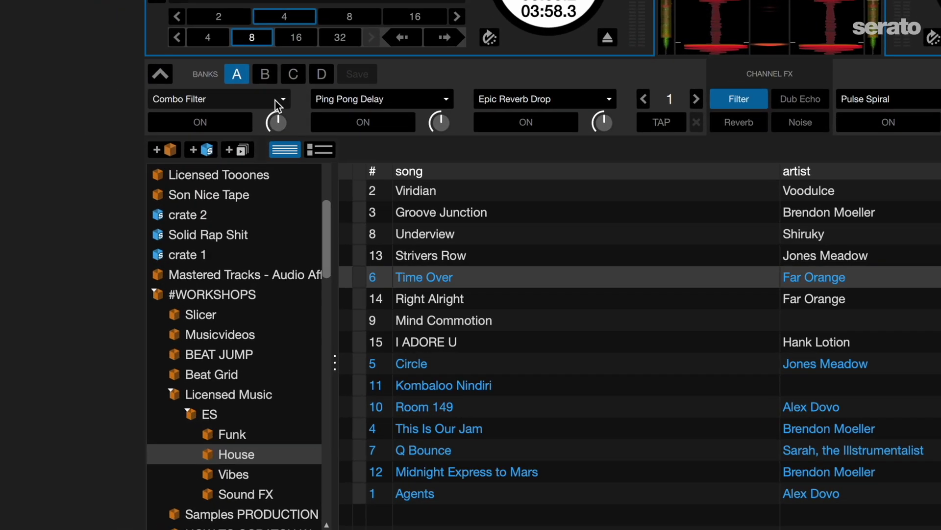
{"action": "left_click", "coordinate": [138, 200]}
{"action": "scroll", "coordinate": [263, 304], "scroll_direction": "down", "scroll_amount": 3}
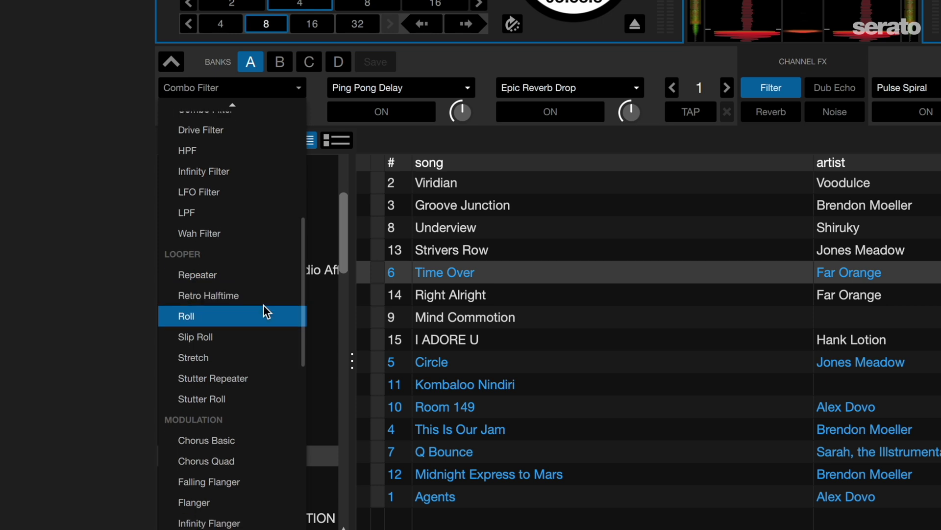
{"action": "scroll", "coordinate": [263, 304], "scroll_direction": "down", "scroll_amount": 6}
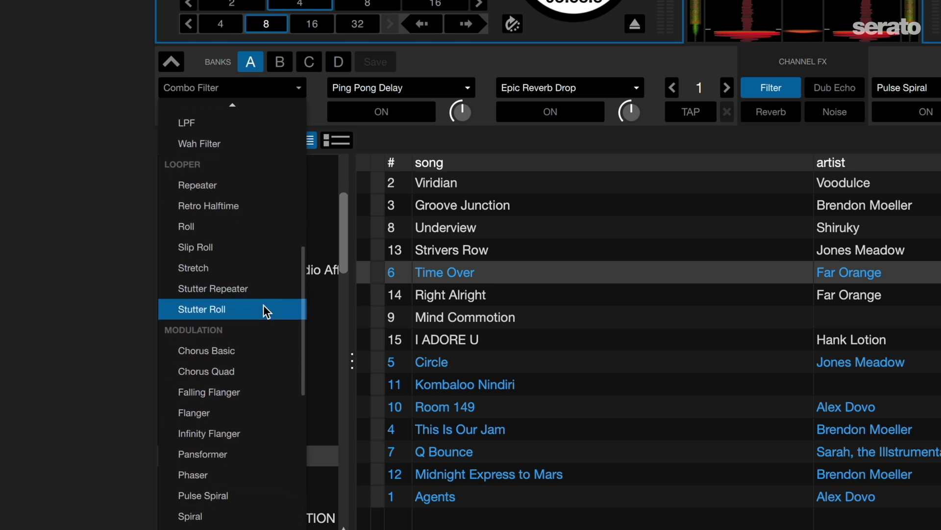
{"action": "scroll", "coordinate": [264, 304], "scroll_direction": "down", "scroll_amount": 8}
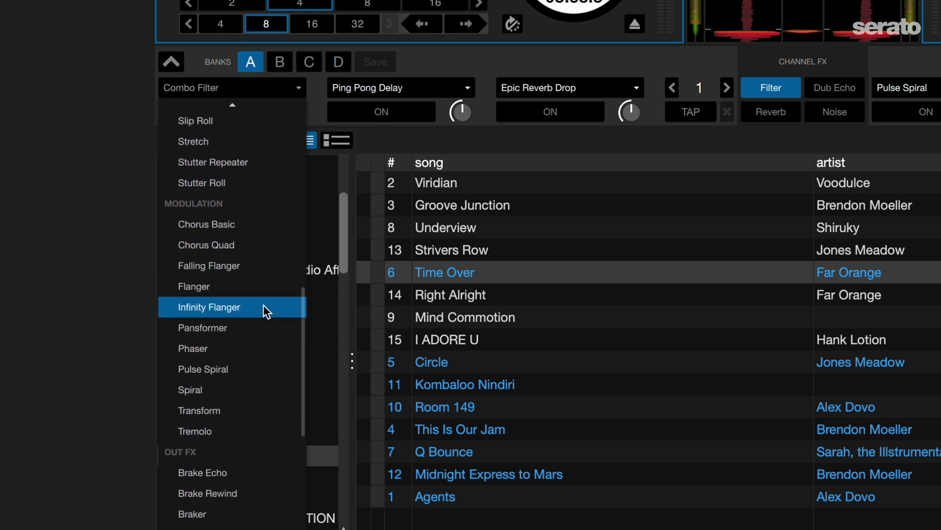
{"action": "scroll", "coordinate": [264, 304], "scroll_direction": "down", "scroll_amount": 7}
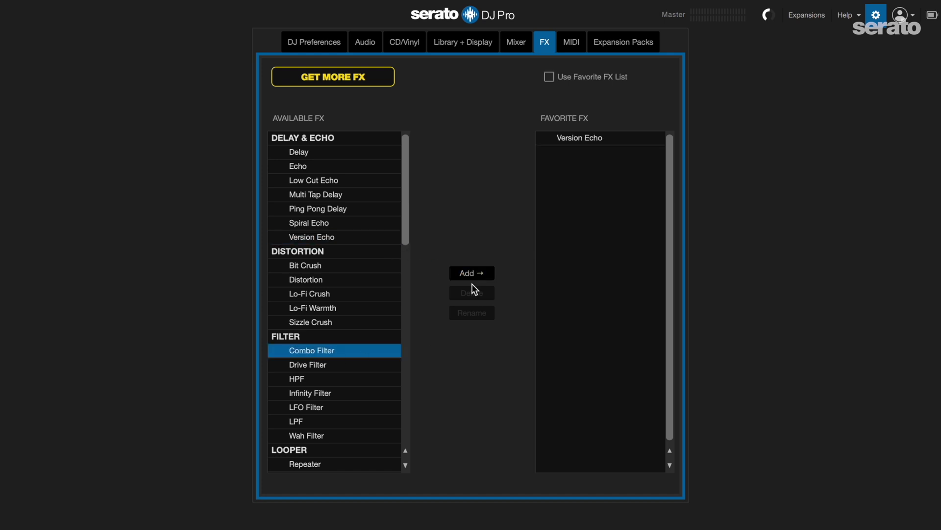
Add Repeater and Braker to the Favorite FX list, then close the FX settings.
{"action": "scroll", "coordinate": [329, 409], "scroll_direction": "down", "scroll_amount": 2}
{"action": "left_click", "coordinate": [329, 407]}
{"action": "scroll", "coordinate": [336, 328], "scroll_direction": "down", "scroll_amount": 10}
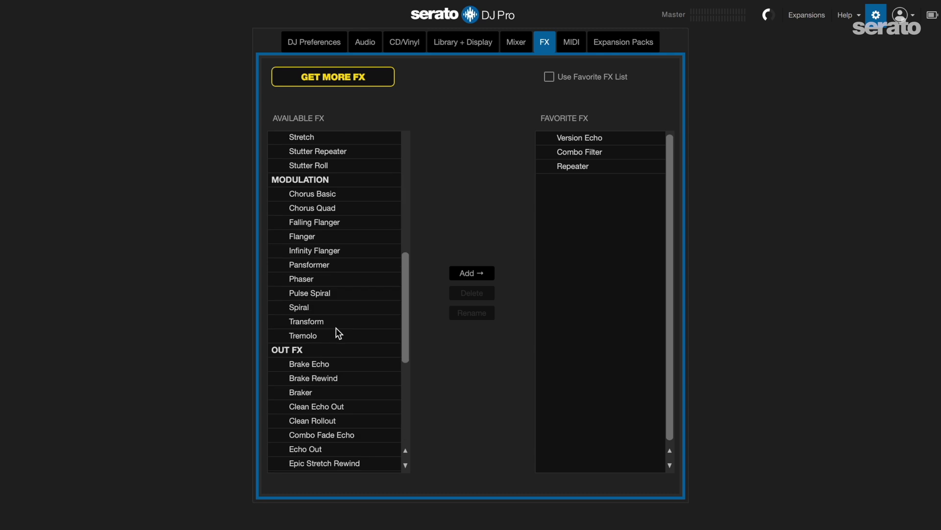
{"action": "left_click", "coordinate": [317, 307]}
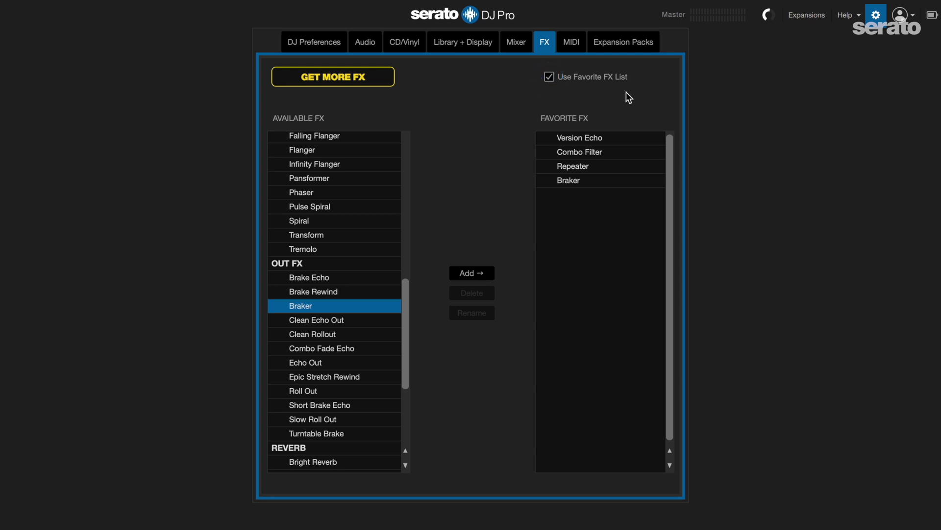
{"action": "left_click", "coordinate": [876, 14]}
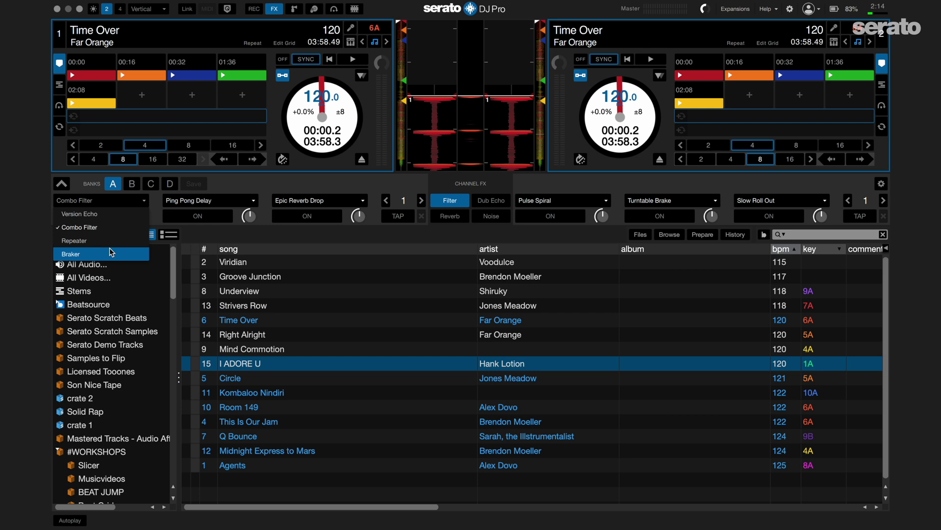
Keep Combo Filter, switch to FX banks C then D, enable Ping Pong Delay, and show the FX panel.
{"action": "left_click", "coordinate": [355, 333]}
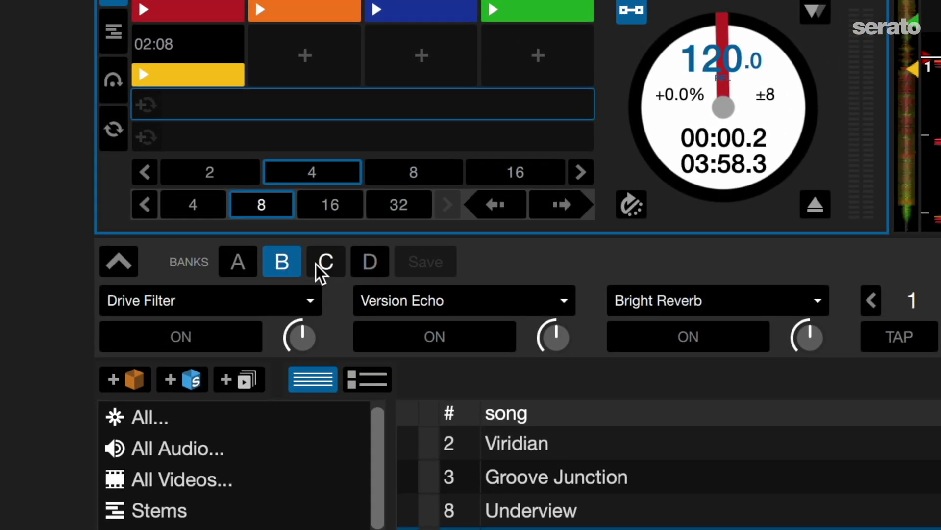
{"action": "left_click", "coordinate": [319, 265]}
{"action": "left_click", "coordinate": [367, 265]}
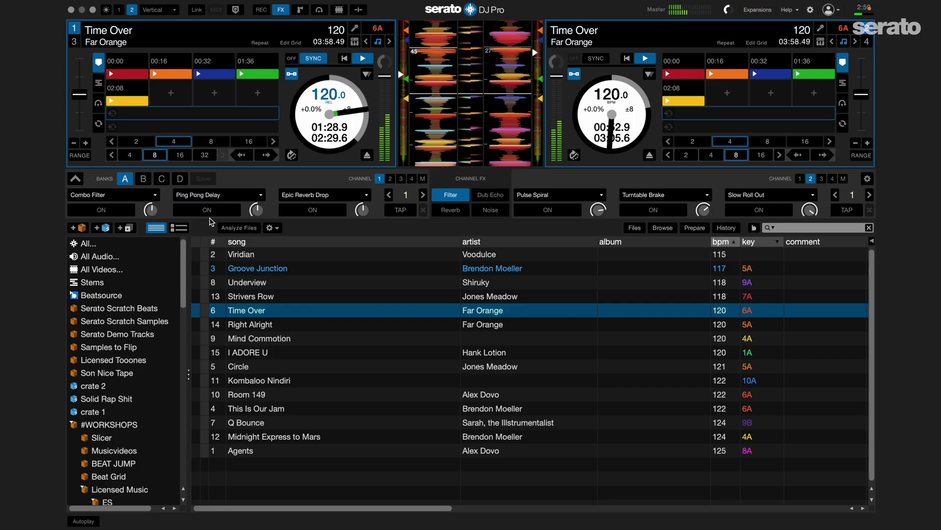
{"action": "left_click", "coordinate": [207, 211]}
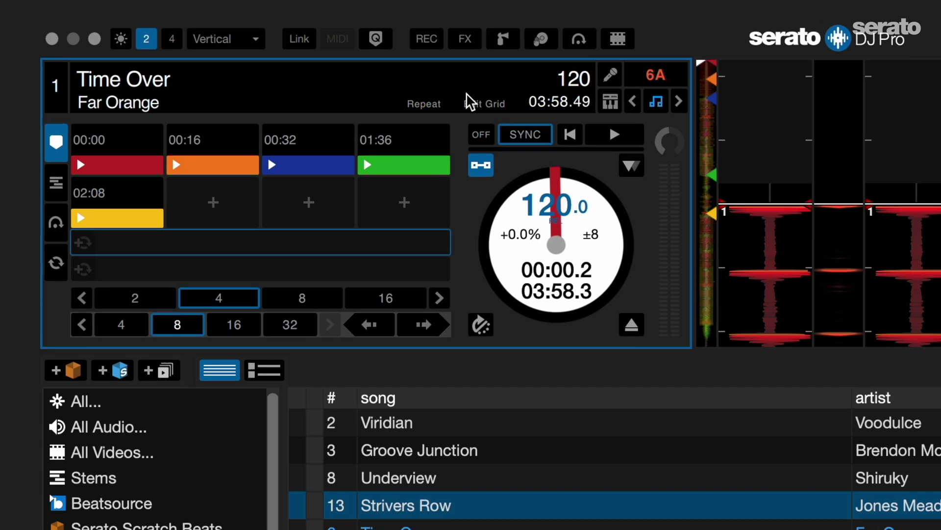
{"action": "left_click", "coordinate": [465, 39]}
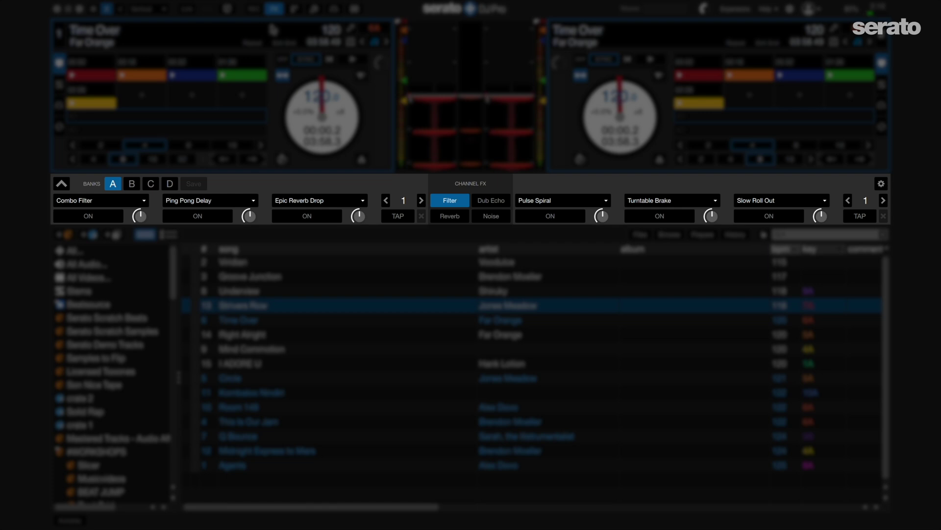
Collapse and restore the FX panel, then reveal each FX unit's parameter knobs.
{"action": "left_click", "coordinate": [61, 184]}
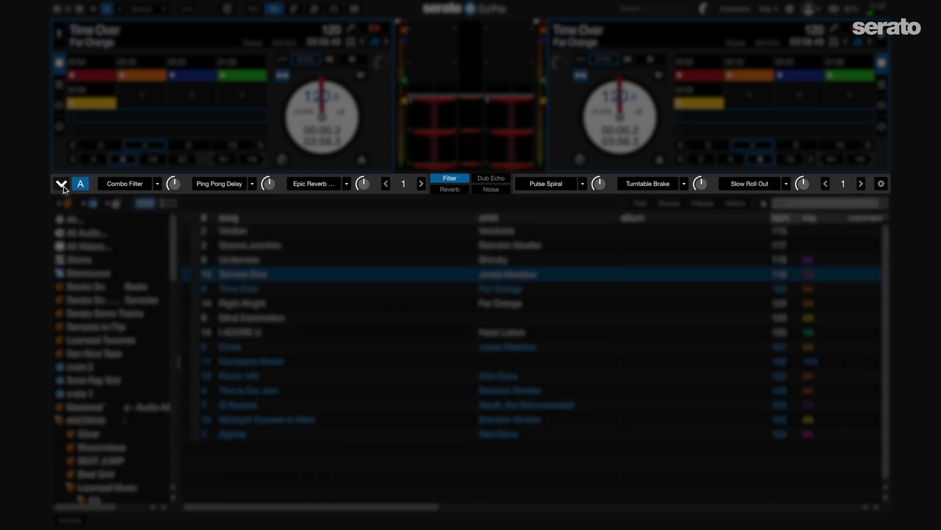
{"action": "left_click", "coordinate": [62, 184]}
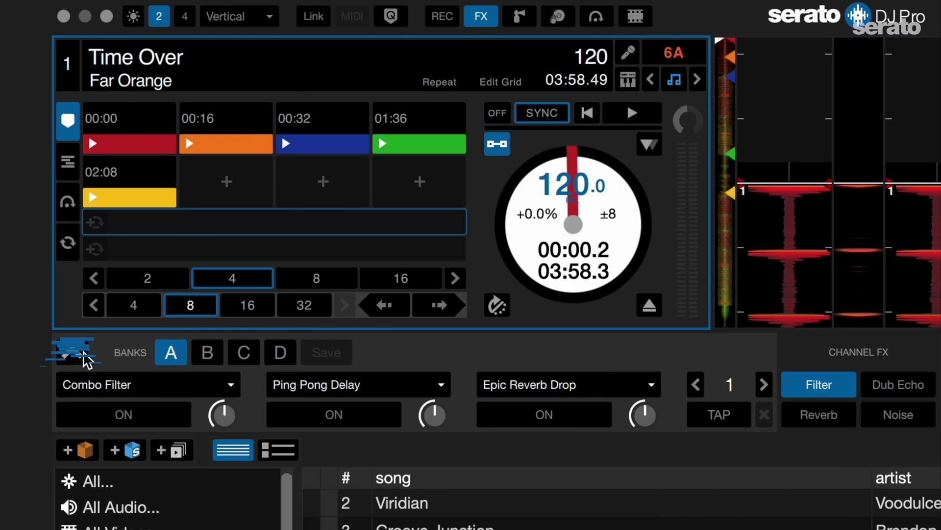
{"action": "left_click", "coordinate": [74, 352]}
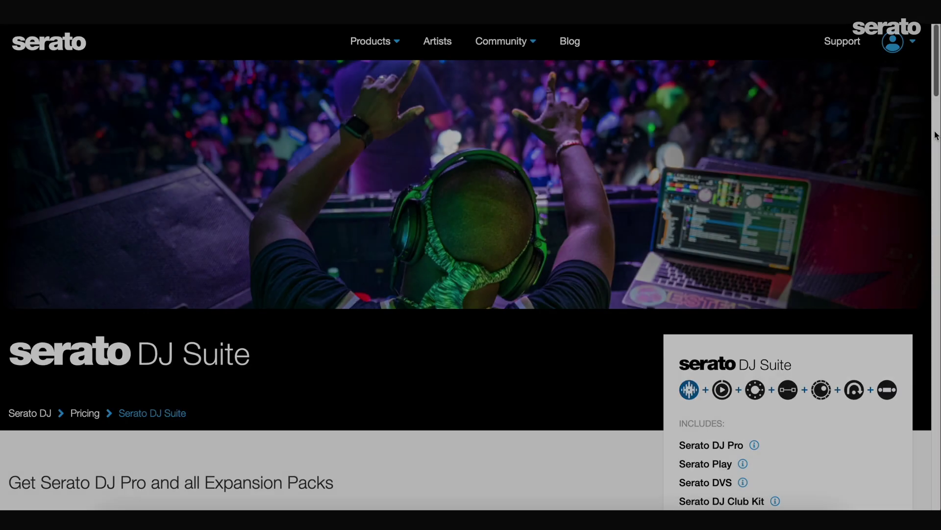
Scroll the Serato DJ Suite page to the included packs and the USD 14.99/m and USD 449 prices.
{"action": "scroll", "coordinate": [936, 135], "scroll_direction": "down", "scroll_amount": 5}
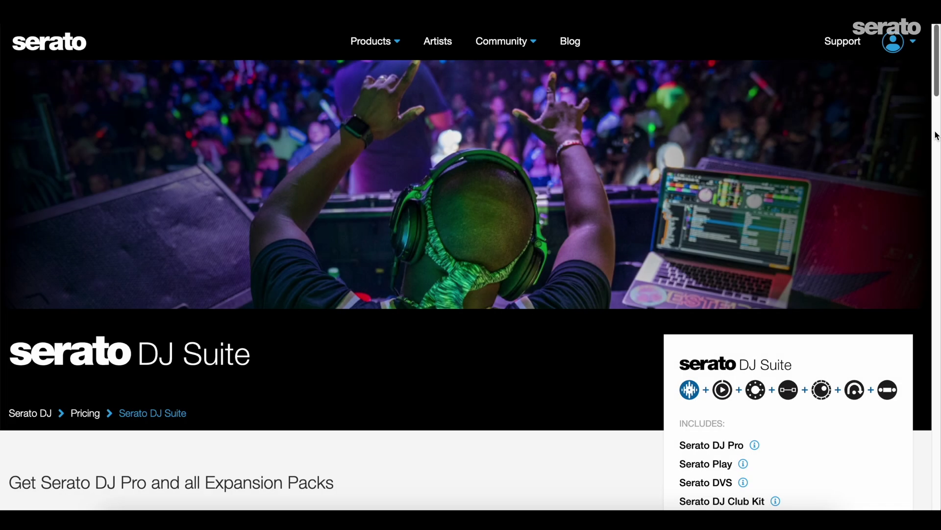
{"action": "scroll", "coordinate": [937, 135], "scroll_direction": "down", "scroll_amount": 5}
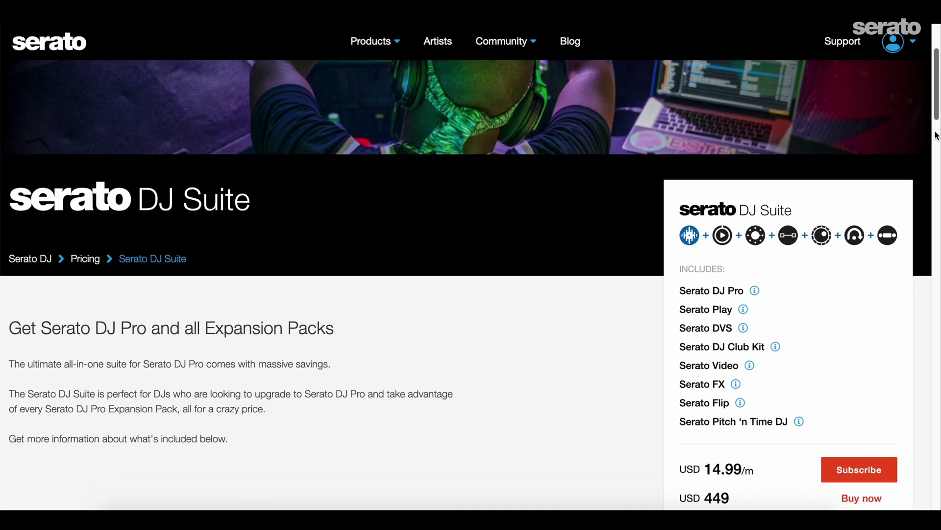
{"action": "scroll", "coordinate": [936, 135], "scroll_direction": "down", "scroll_amount": 1}
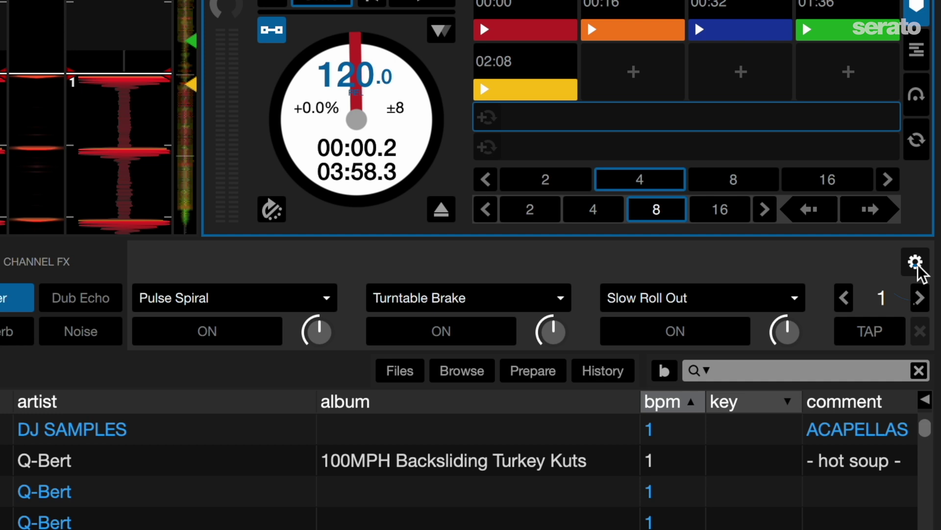
Expand the FX parameter controls for Vast Reverb and Epic Stretch Rewind.
{"action": "left_click", "coordinate": [915, 263]}
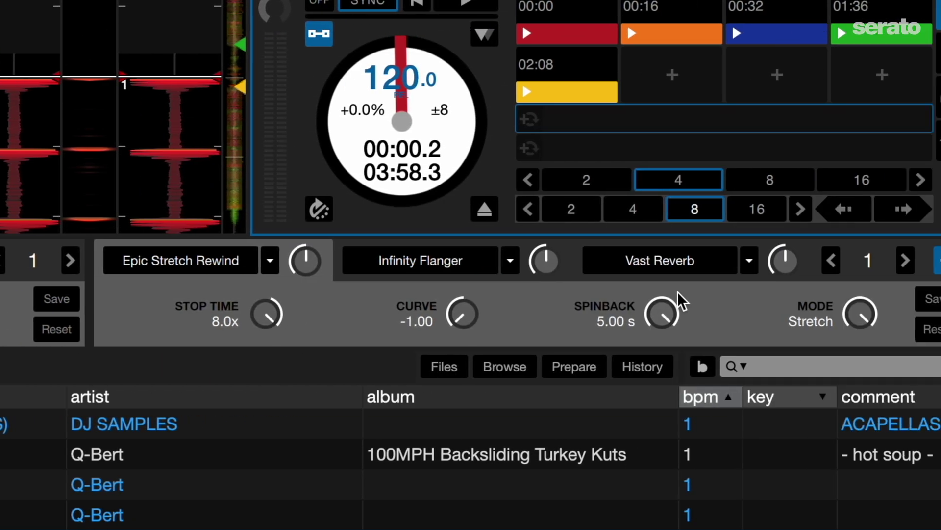
{"action": "left_click", "coordinate": [618, 242]}
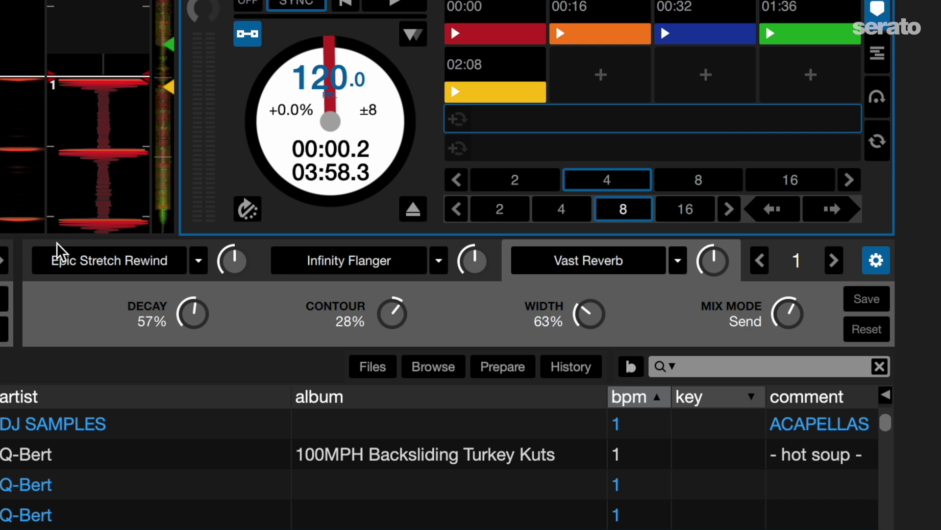
{"action": "left_click", "coordinate": [172, 252]}
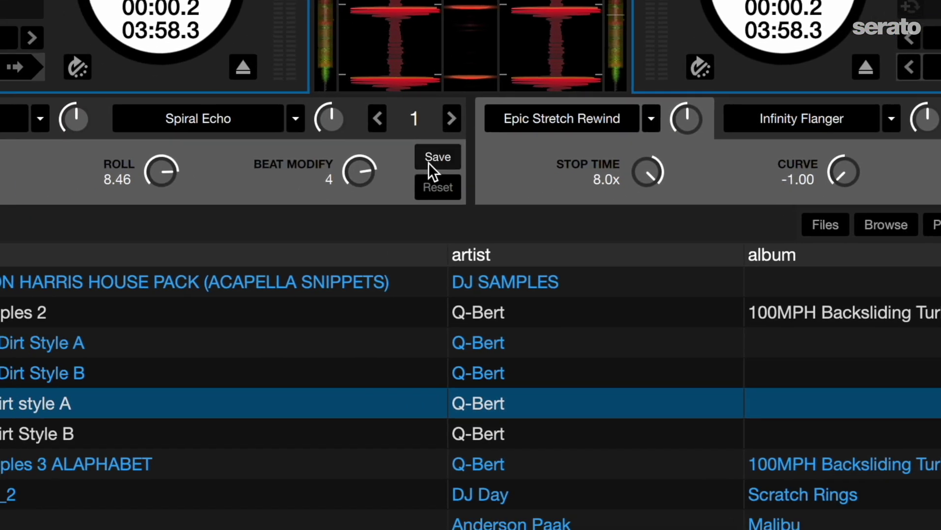
Save the left deck's FX bank as a new user preset named after the user plus Rollout.
{"action": "left_click", "coordinate": [429, 163]}
{"action": "triple_click", "coordinate": [327, 250]}
{"action": "type", "text": "Sonny Rollout"}
{"action": "left_click", "coordinate": [564, 334]}
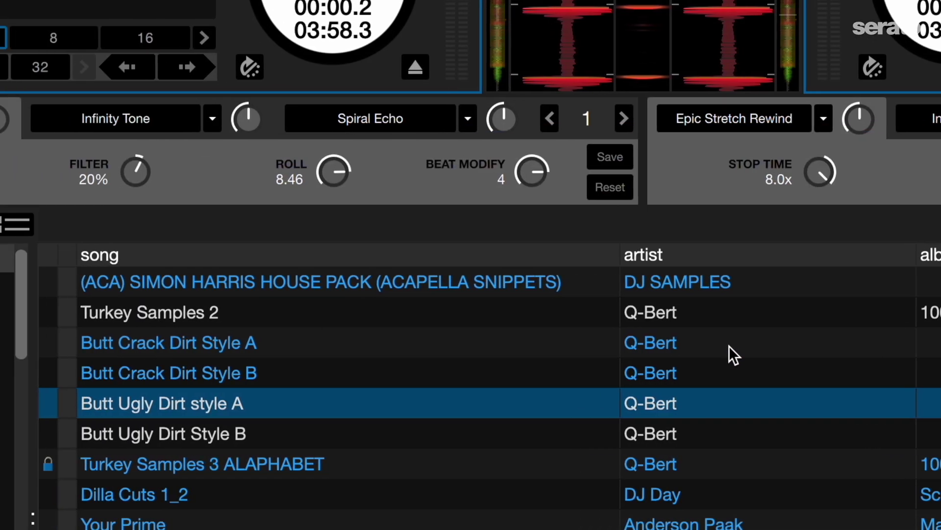
Browse the left deck's effect list for the saved user presets.
{"action": "left_click", "coordinate": [189, 128]}
{"action": "scroll", "coordinate": [251, 307], "scroll_direction": "down", "scroll_amount": 3}
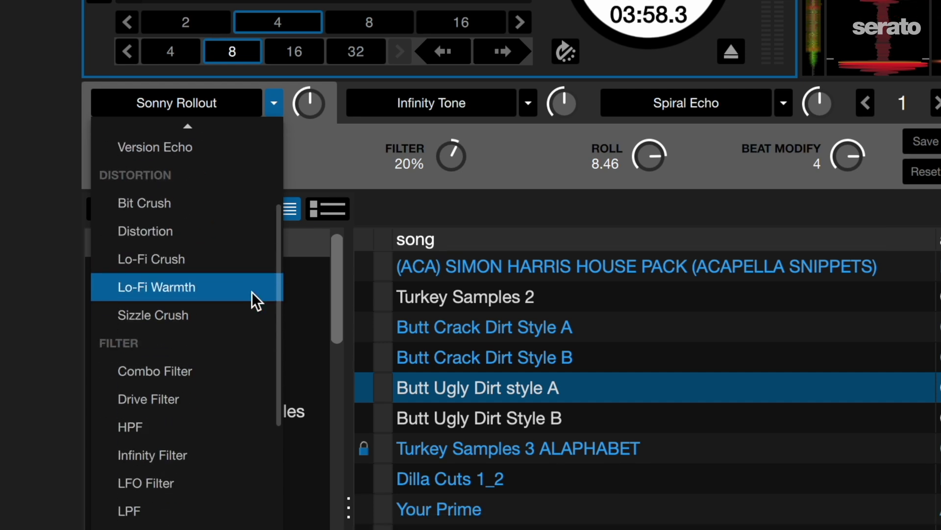
{"action": "scroll", "coordinate": [251, 291], "scroll_direction": "down", "scroll_amount": 15}
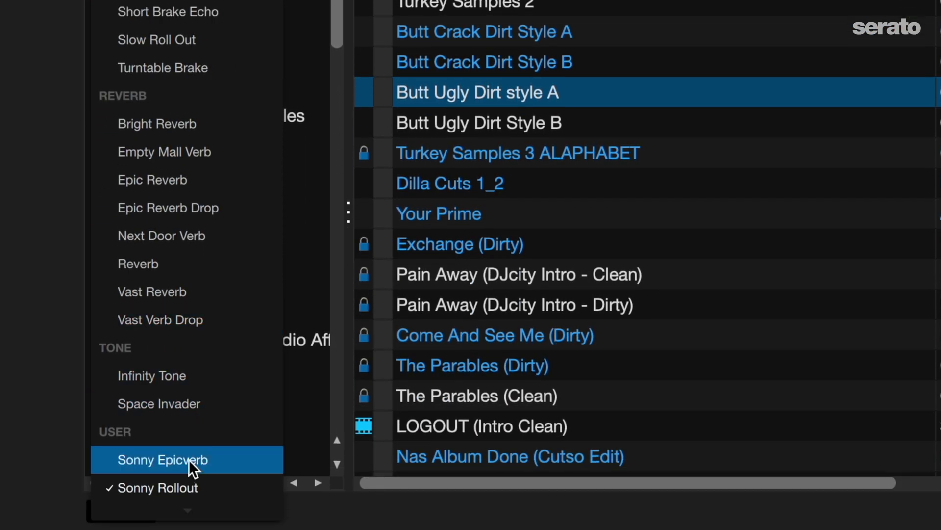
Load the user Epicverb preset and save it as a new Vastverb preset.
{"action": "left_click", "coordinate": [257, 460]}
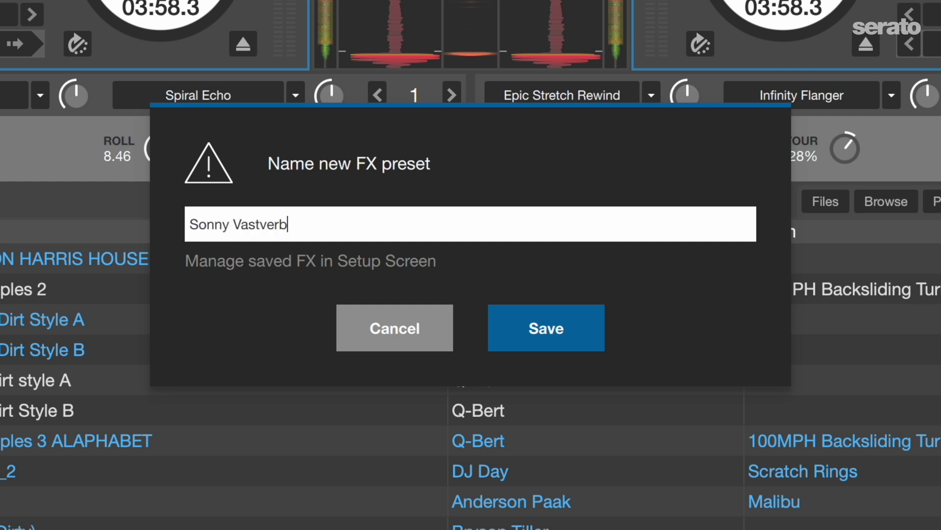
{"action": "left_click", "coordinate": [573, 331]}
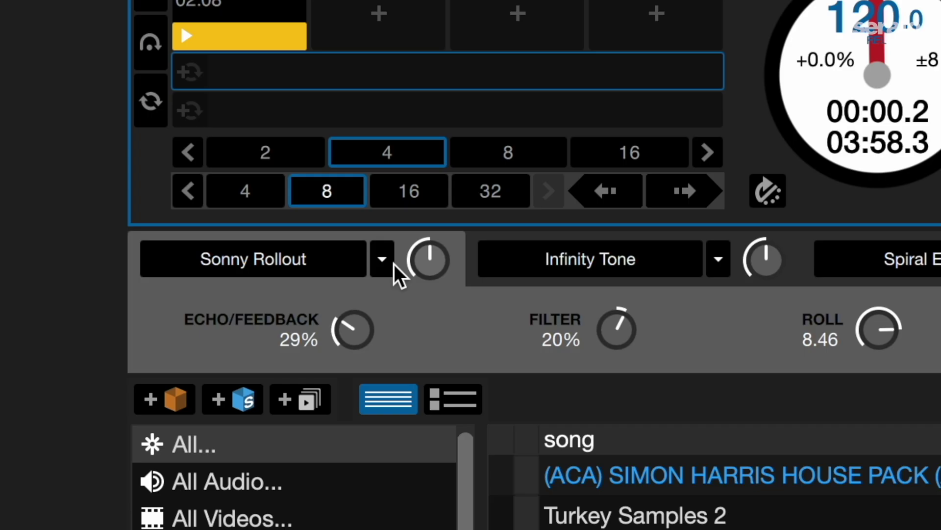
{"action": "left_click", "coordinate": [382, 259]}
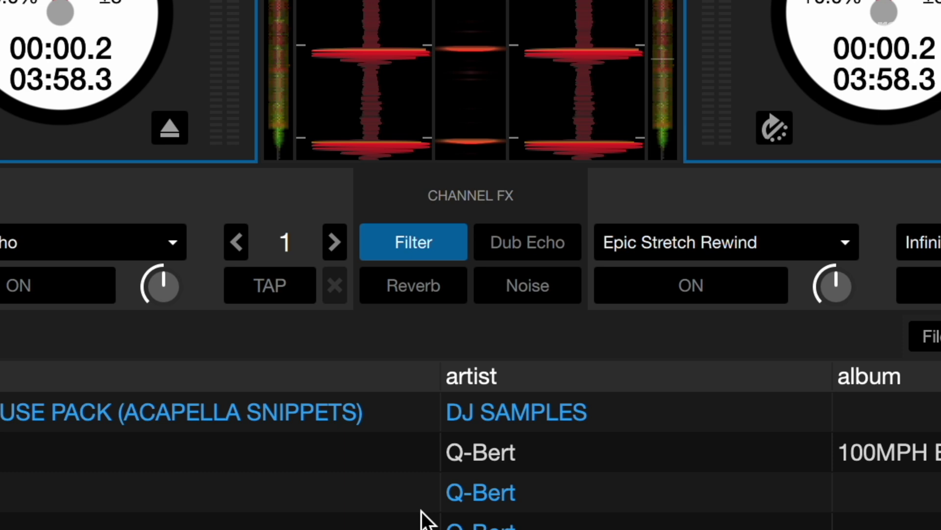
Step the Channel FX from Filter to Dub Echo, Reverb and finally Noise.
{"action": "left_click", "coordinate": [536, 248]}
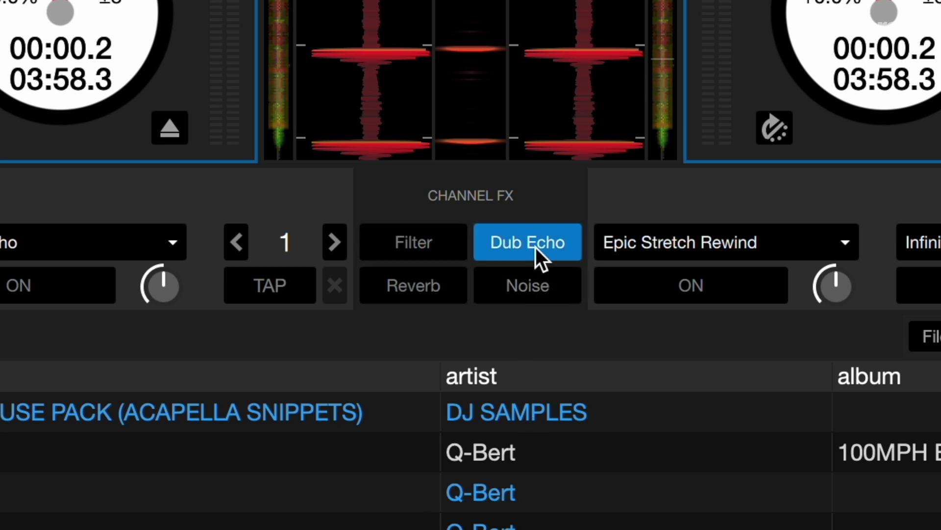
{"action": "left_click", "coordinate": [439, 291]}
{"action": "left_click", "coordinate": [524, 289]}
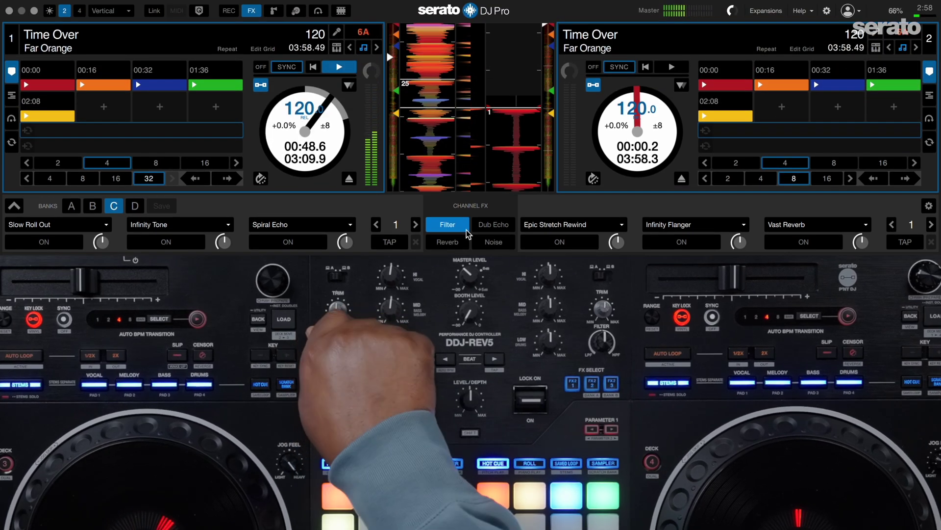
Apply Dub Echo, Reverb, then Noise to Time Over playing on deck 1.
{"action": "left_click", "coordinate": [497, 225]}
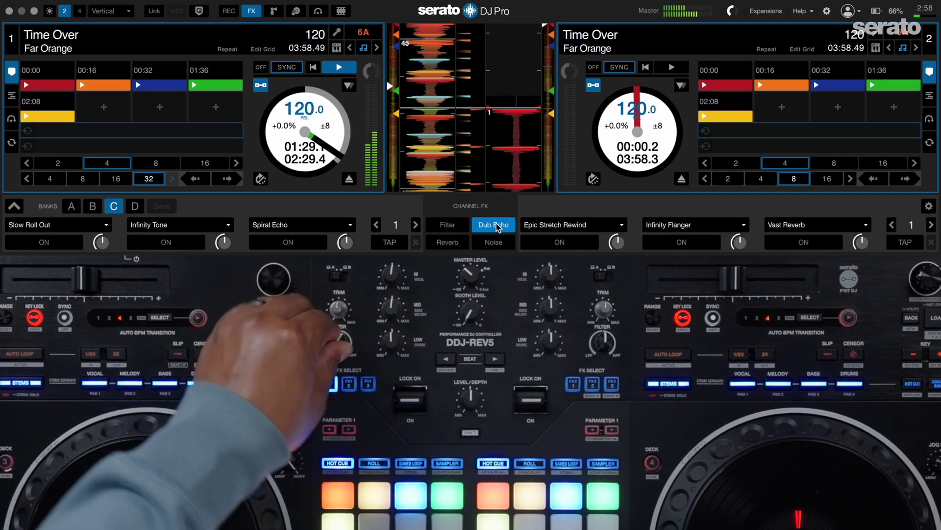
{"action": "left_click", "coordinate": [445, 243]}
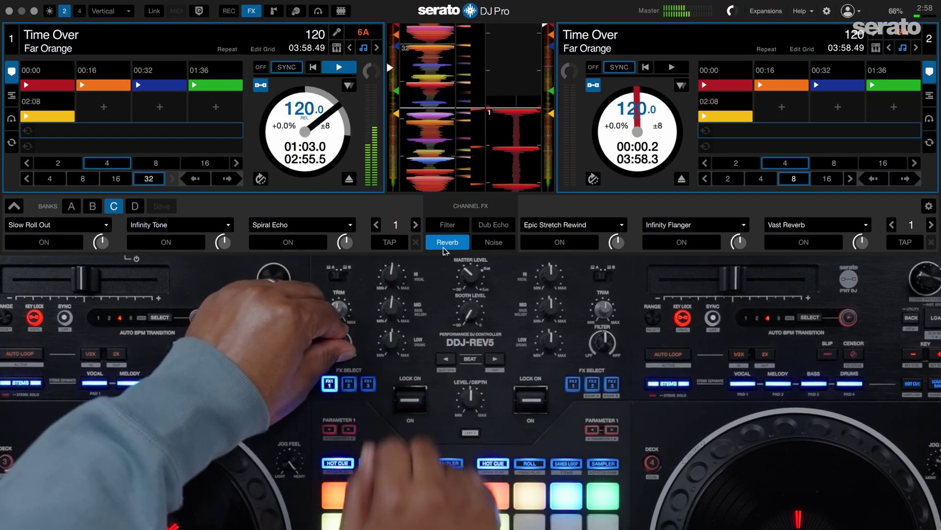
{"action": "left_click", "coordinate": [496, 243]}
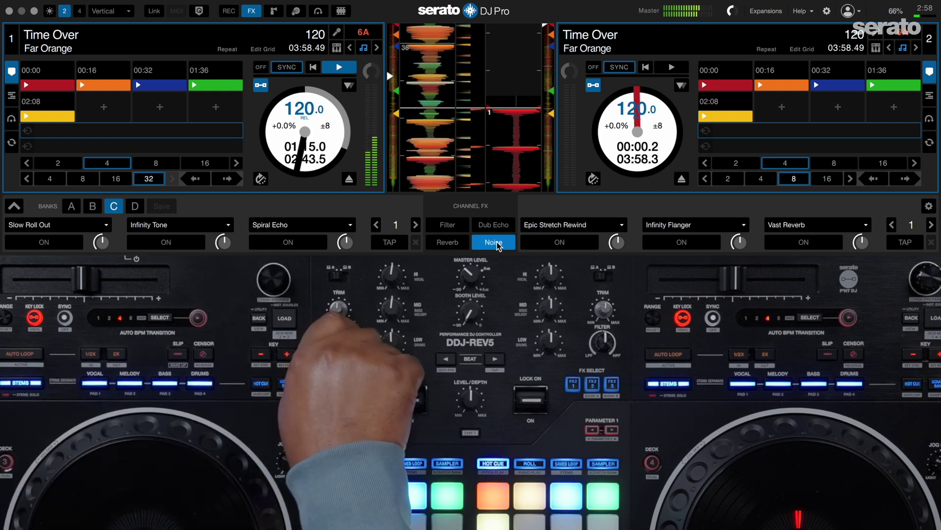